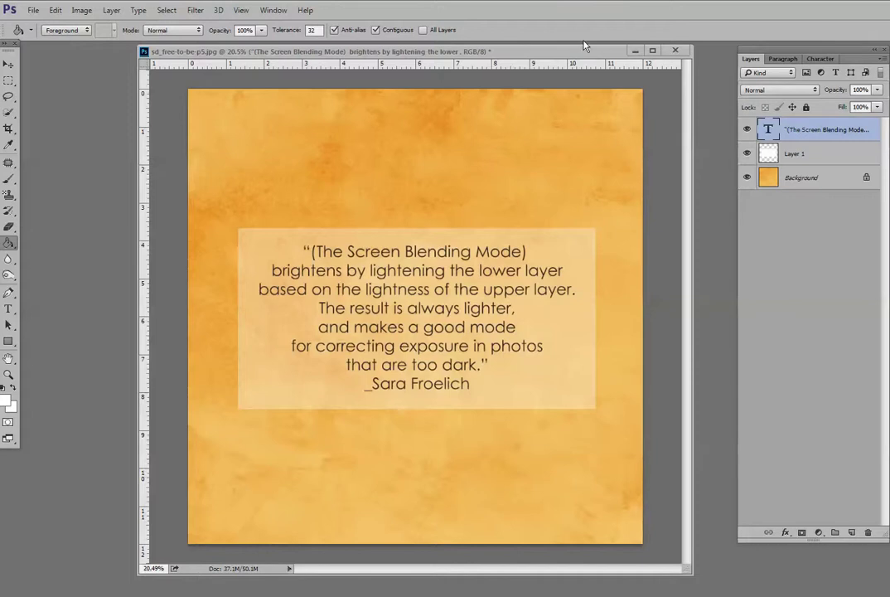
Close the quote document and duplicate the photo layer of sd_screen-1.jpg twice, hiding the original Background layer
click(675, 52)
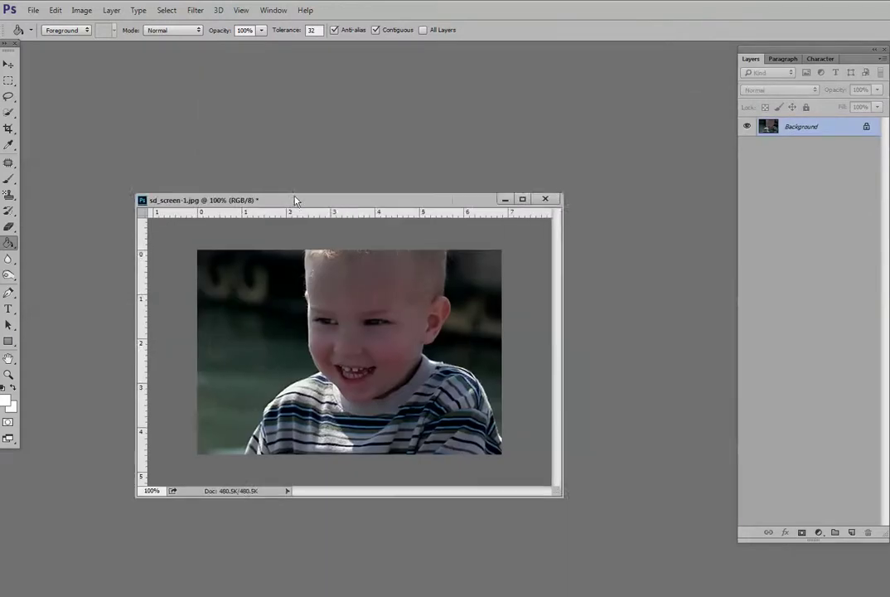
drag(294, 199, 348, 159)
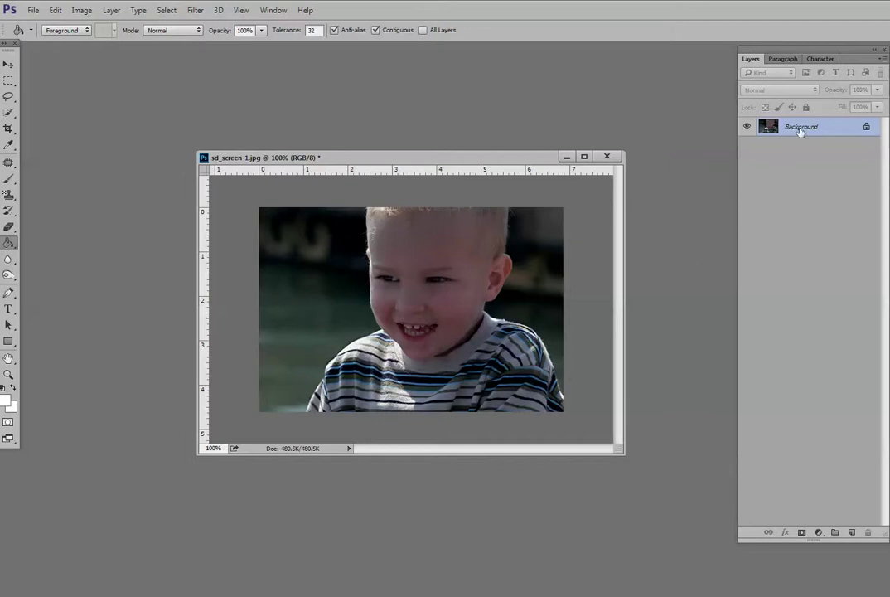
key(ctrl+j)
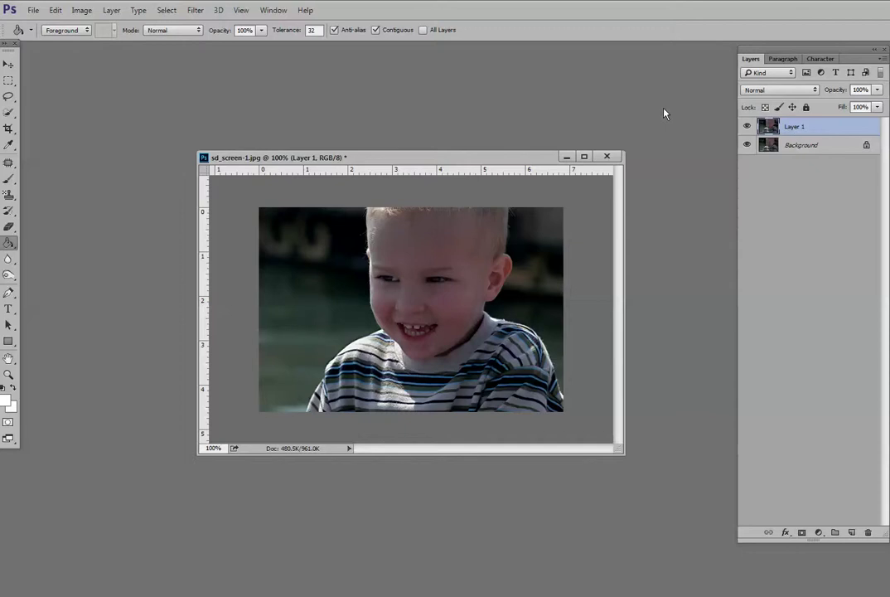
click(747, 144)
key(ctrl+j)
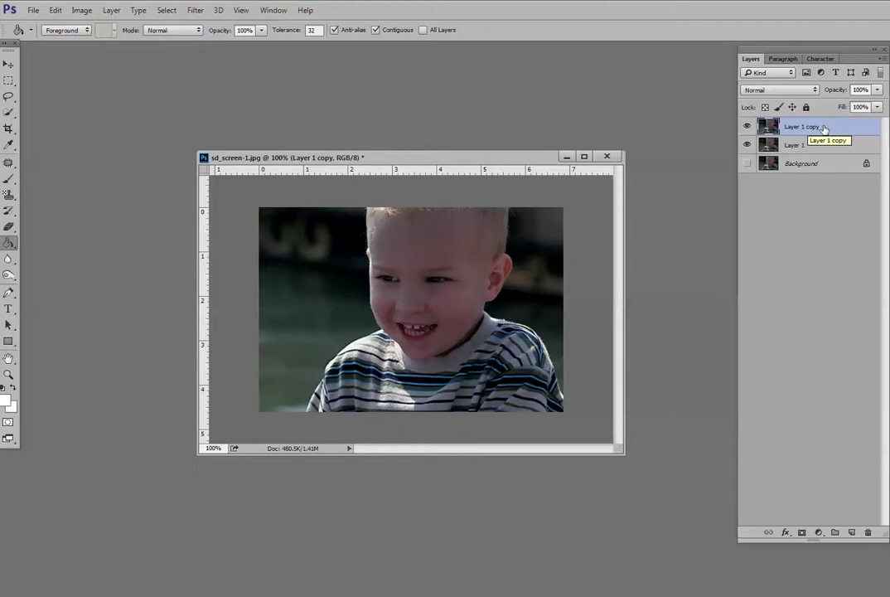
Set the blending mode of Layer 1 copy to Screen and its opacity to 84%
click(783, 90)
click(765, 175)
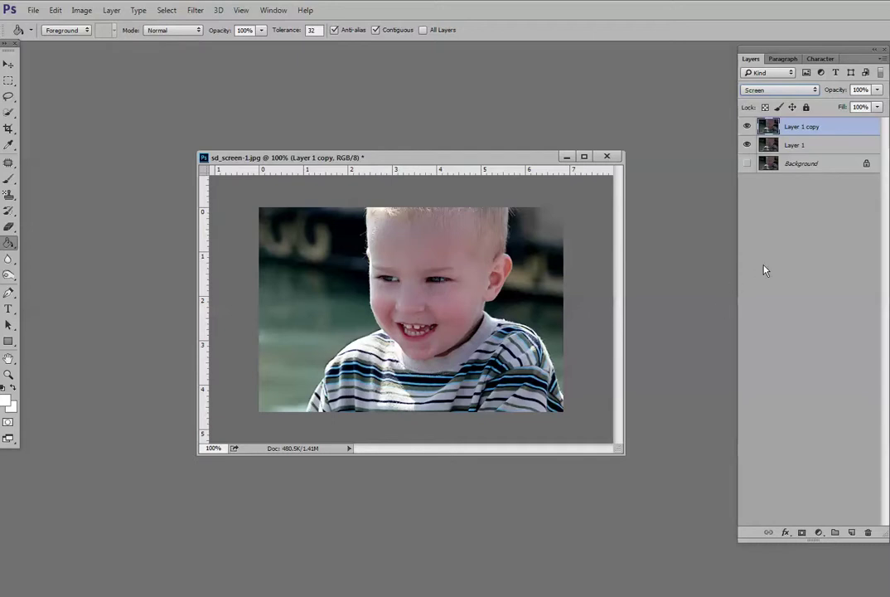
click(877, 89)
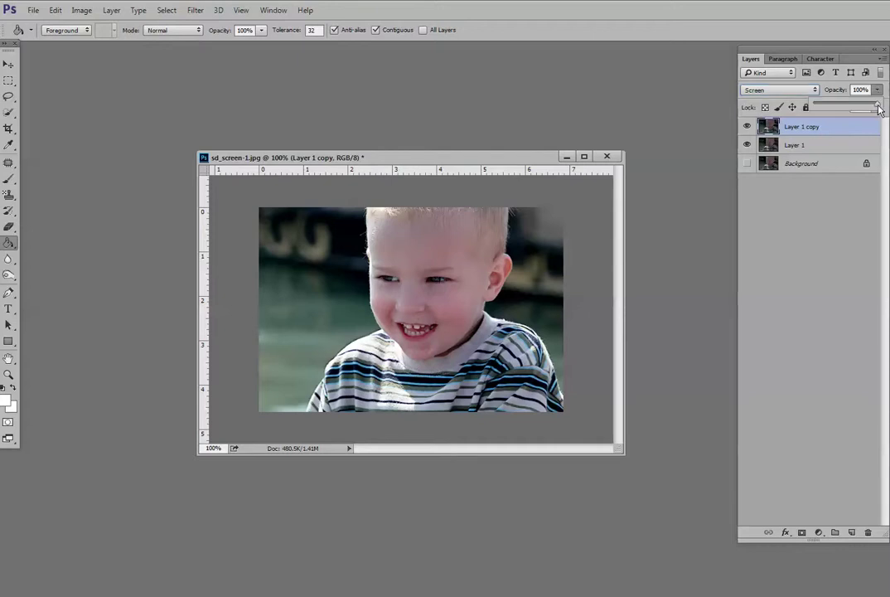
mouse_move(880, 106)
mouse_down()
mouse_move(859, 114)
mouse_move(870, 124)
mouse_up()
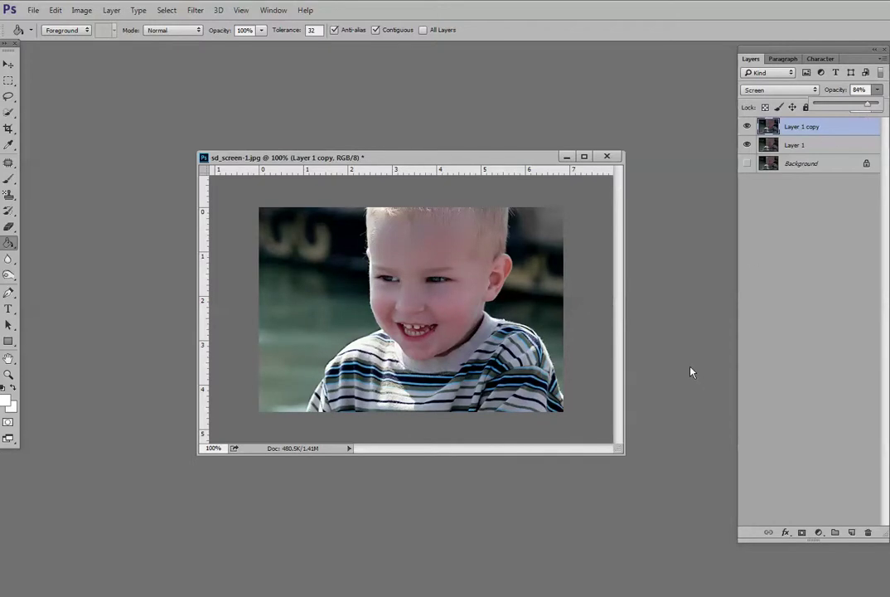
Add a layer mask to Layer 1 copy and paint black over the backdrop around the boy with a soft 179 px brush at 51% opacity
click(801, 532)
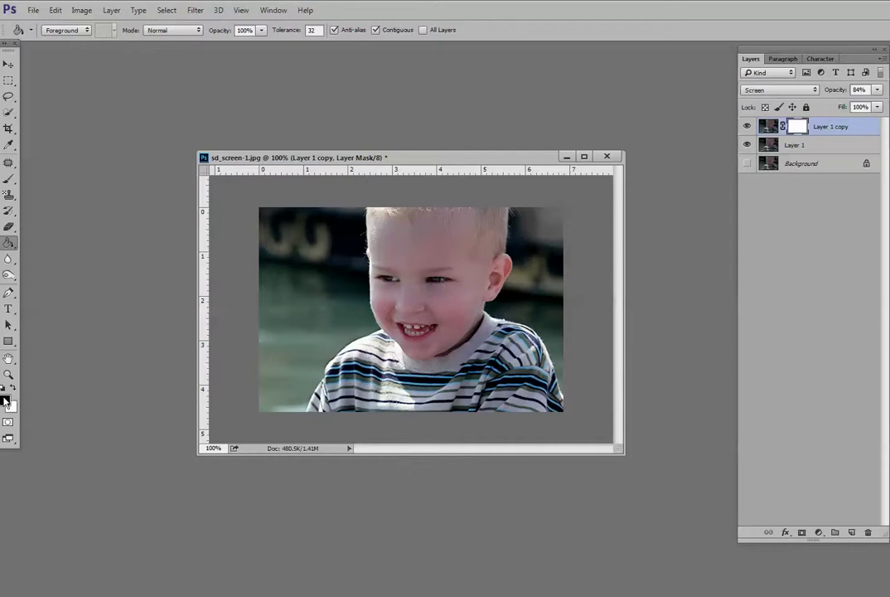
click(8, 178)
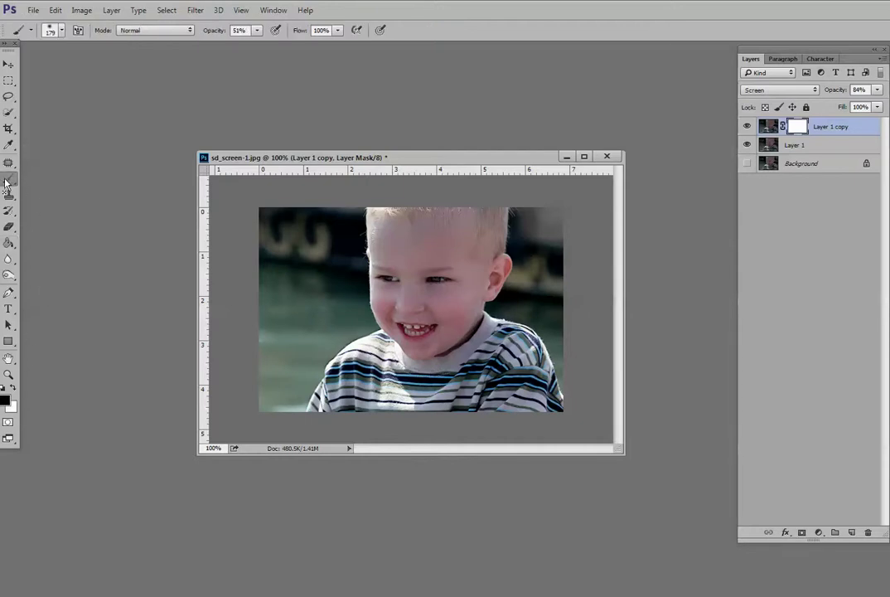
right_click(8, 178)
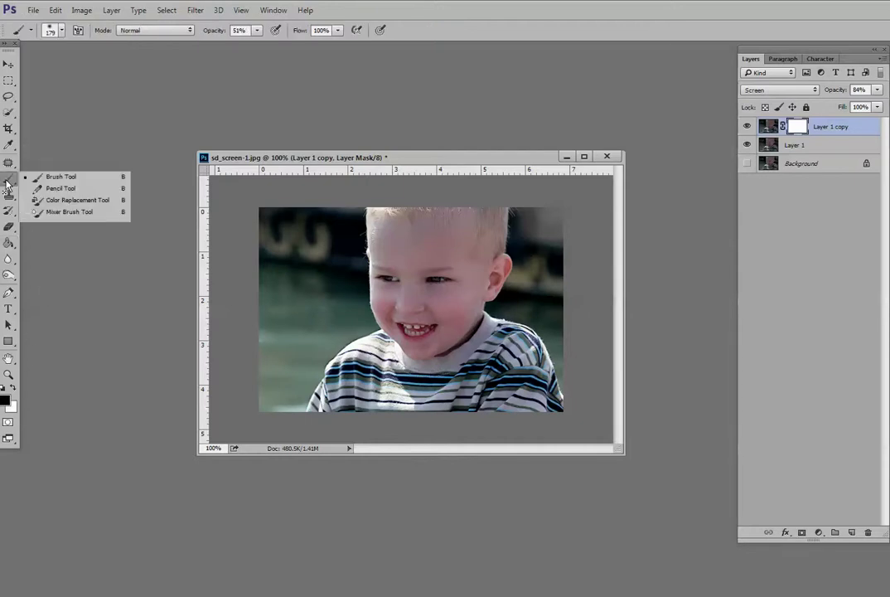
click(49, 29)
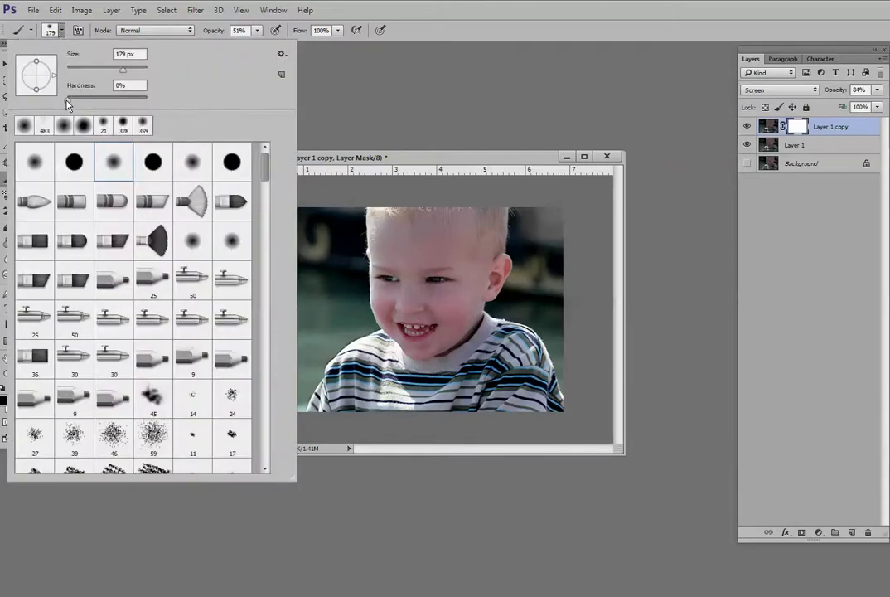
click(375, 132)
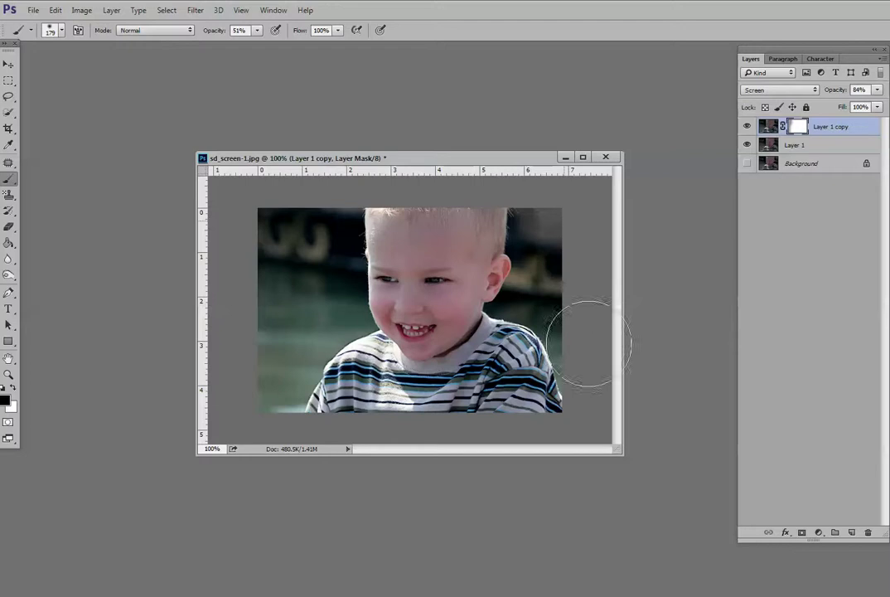
mouse_move(313, 258)
mouse_down()
mouse_move(266, 281)
mouse_move(281, 377)
mouse_move(328, 417)
mouse_up()
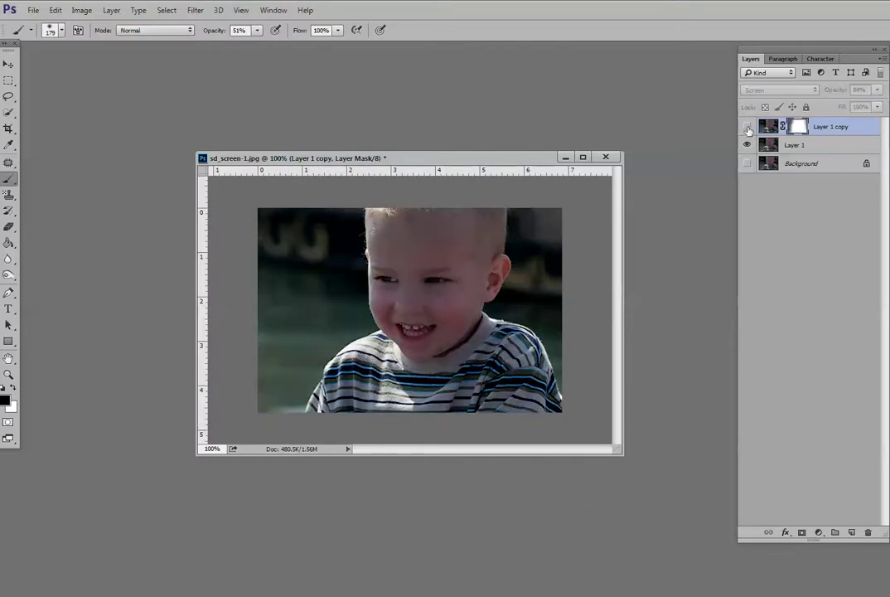
click(746, 126)
click(747, 126)
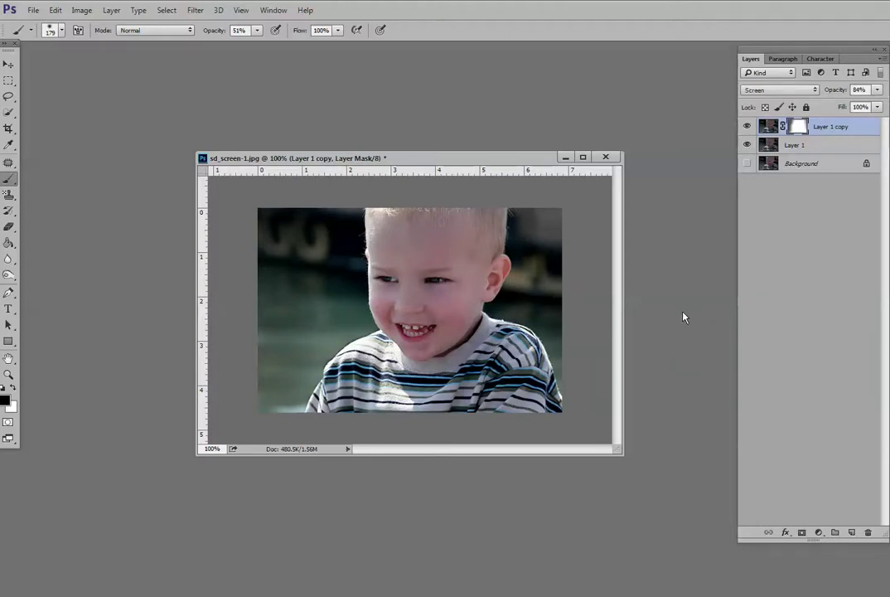
Minimize the photo, bring the sd_woodland-winter-overlay7 copy document into view and show its black layer beneath the snow
click(564, 159)
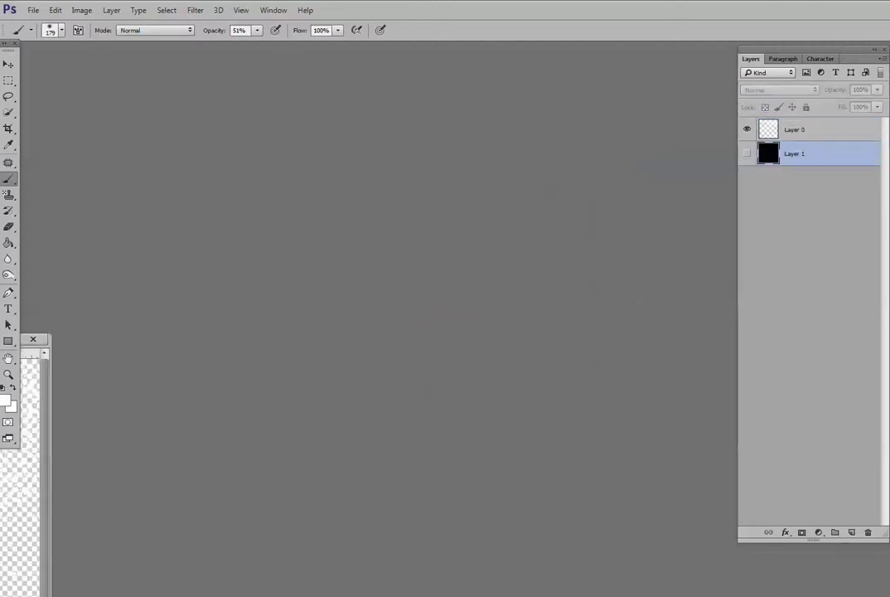
key(ctrl+0)
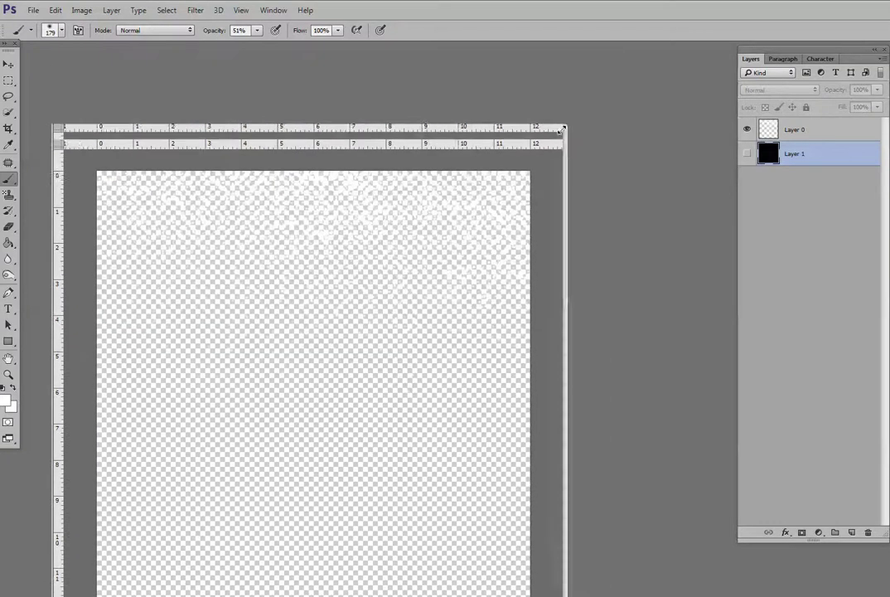
drag(439, 137, 545, 78)
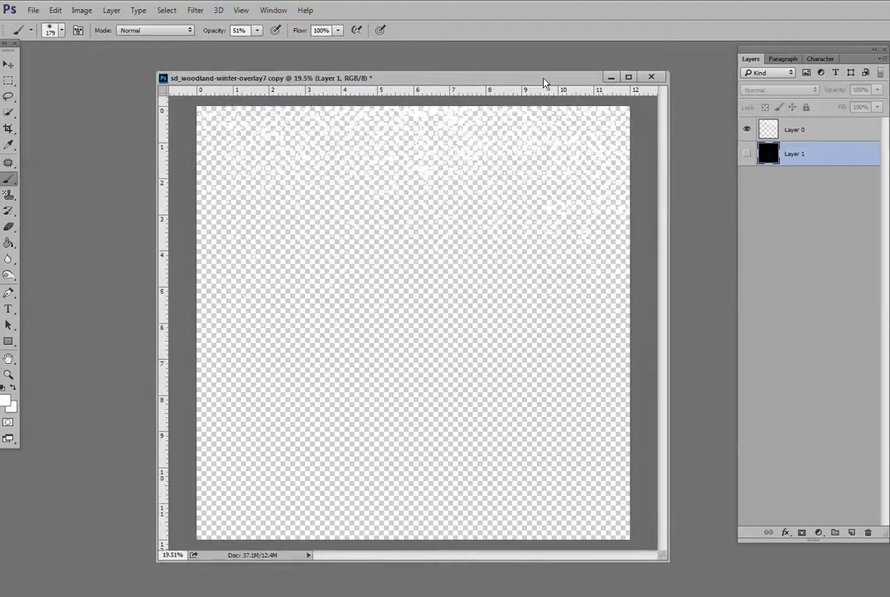
click(746, 154)
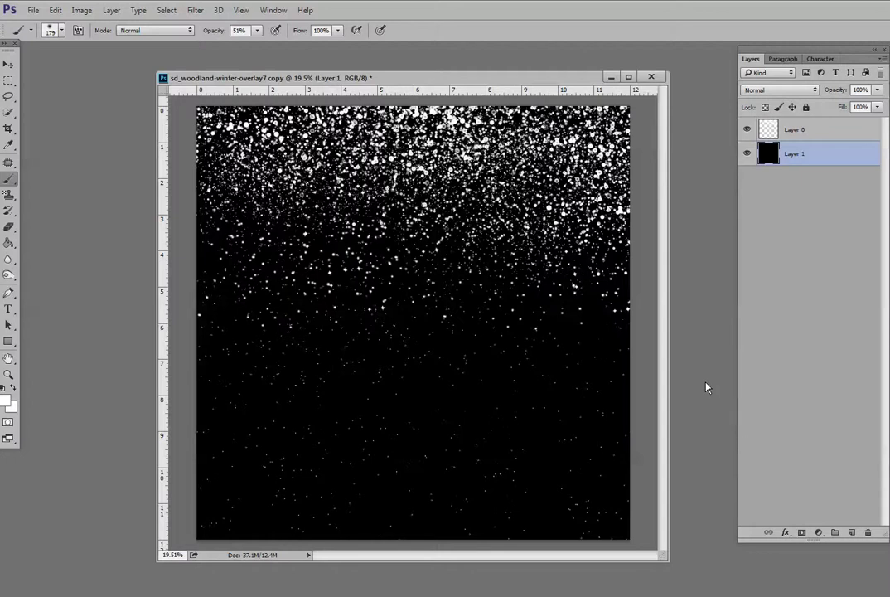
click(747, 154)
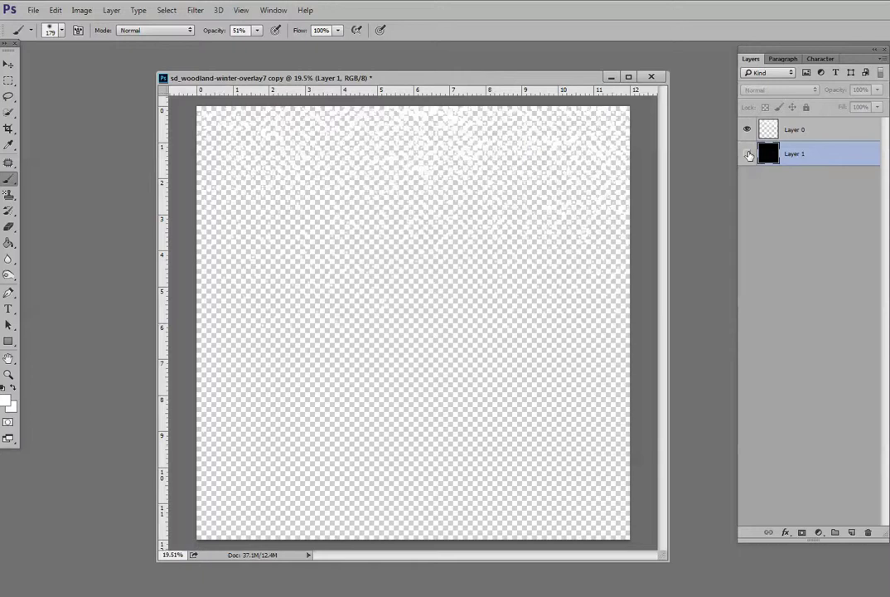
click(748, 154)
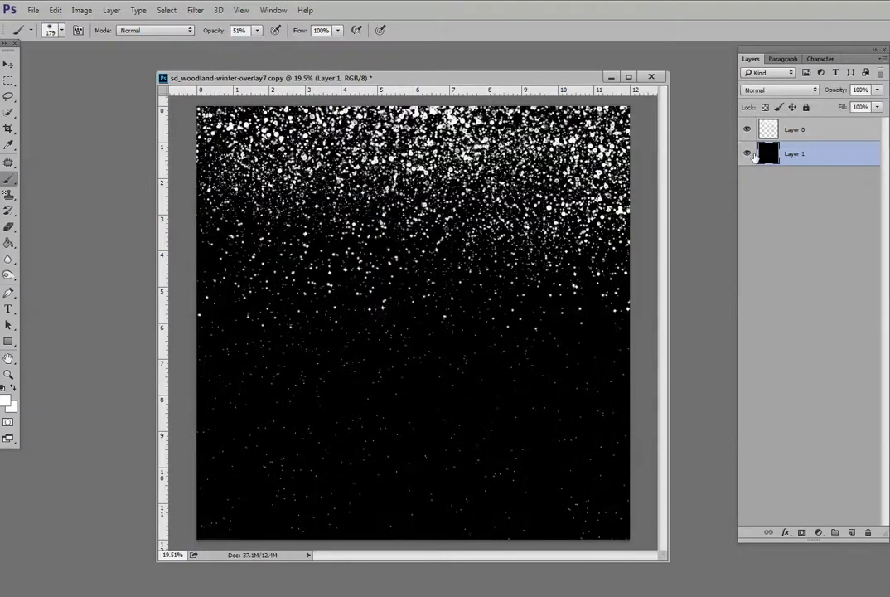
Merge the snow layer and the black layer into a single layer
click(807, 132)
shift+click(805, 155)
right_click(804, 155)
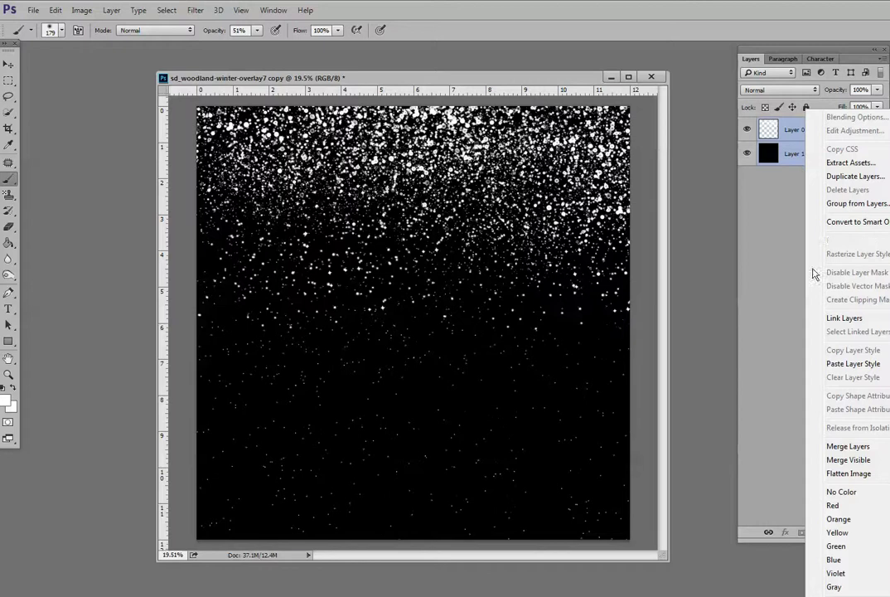
click(851, 448)
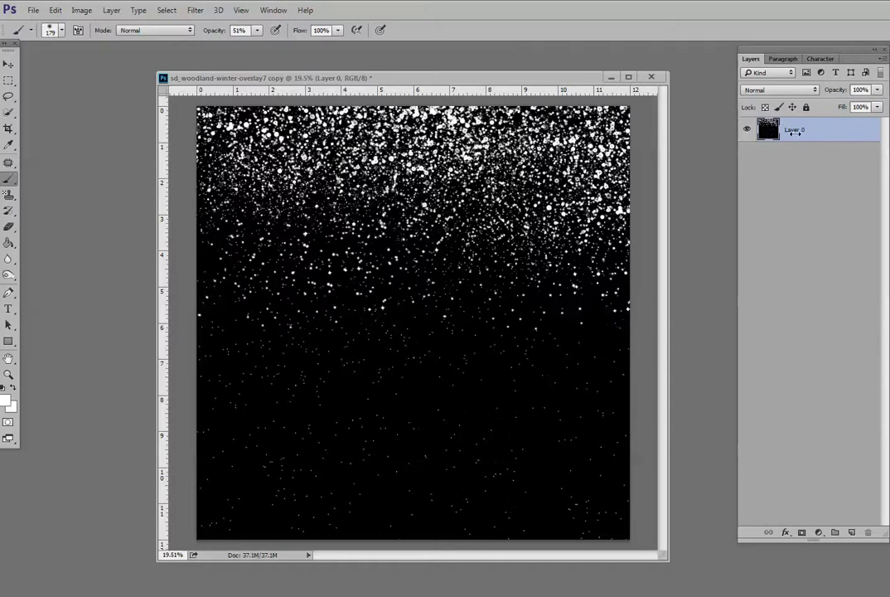
Minimize the overlay, bring up the Untitled-1 document and show the photo layers Layer 2 copy and Layer 2
click(610, 78)
drag(24, 217, 444, 28)
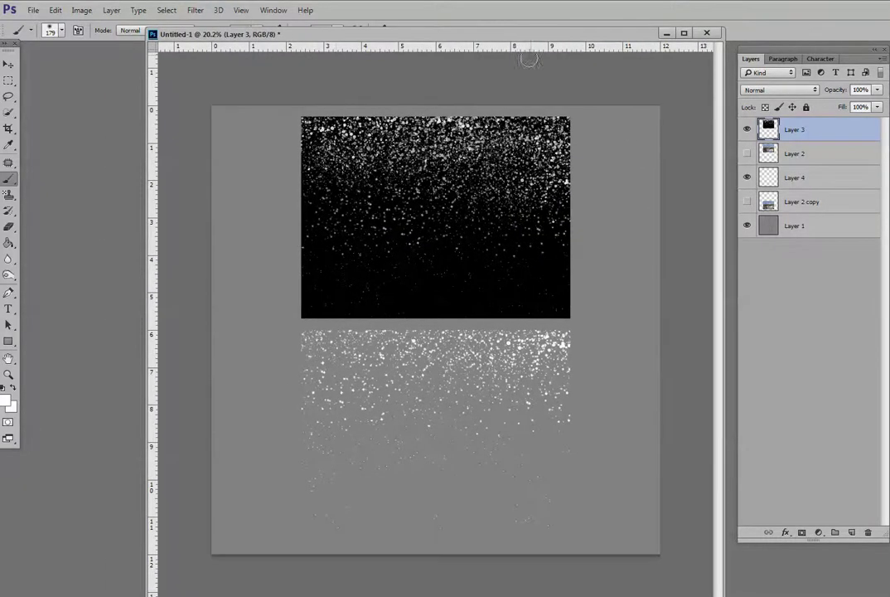
click(746, 226)
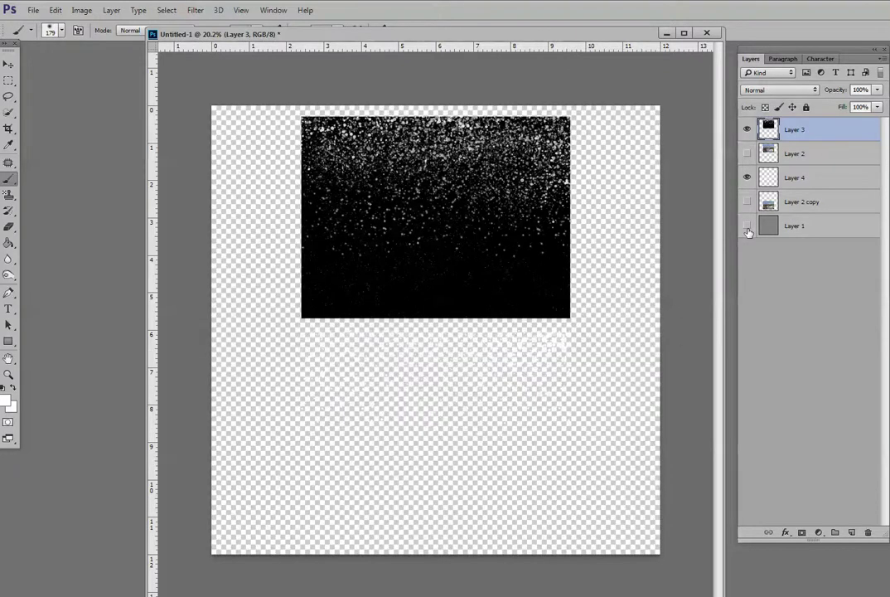
click(747, 229)
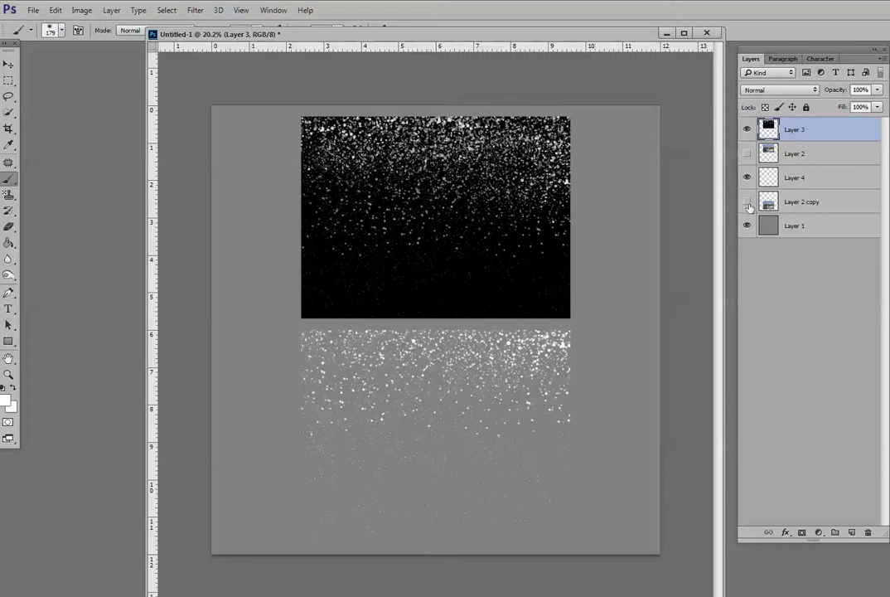
click(748, 202)
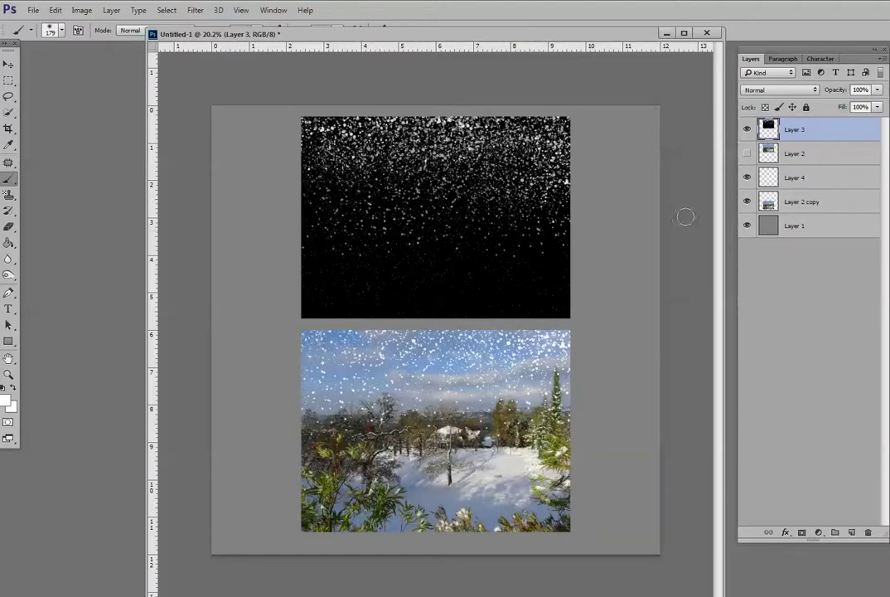
click(748, 153)
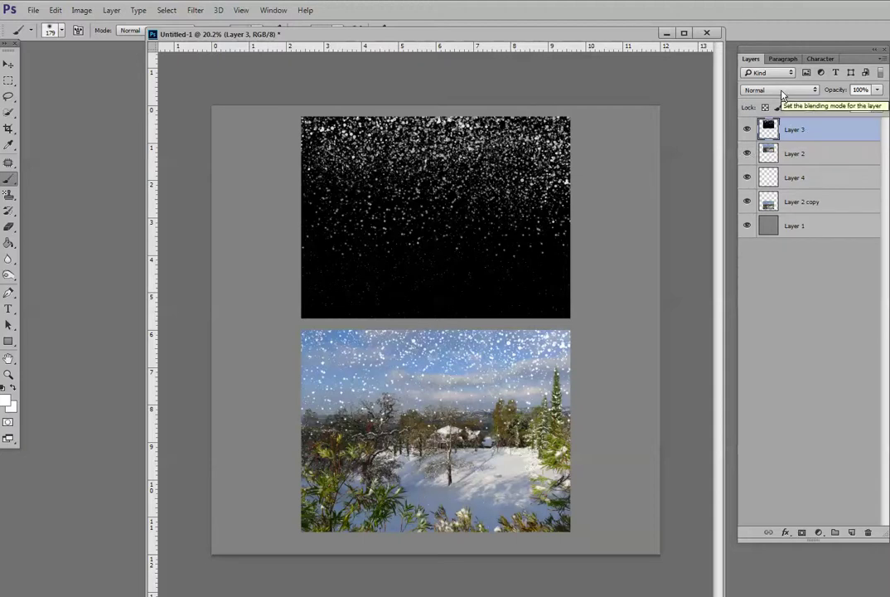
Set the black snow overlay on Layer 3 to the Screen blending mode and move it up past the upper photo's edge
click(782, 91)
click(770, 175)
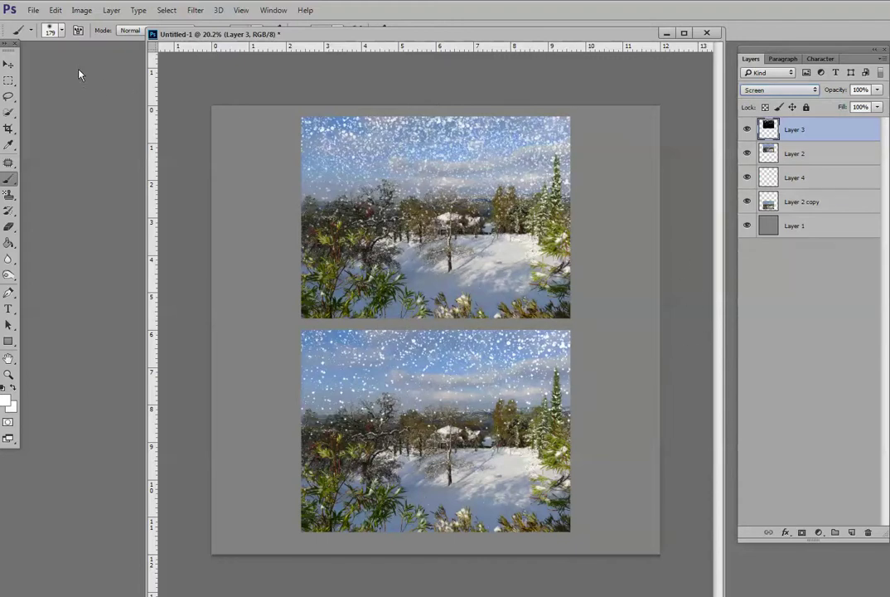
click(14, 65)
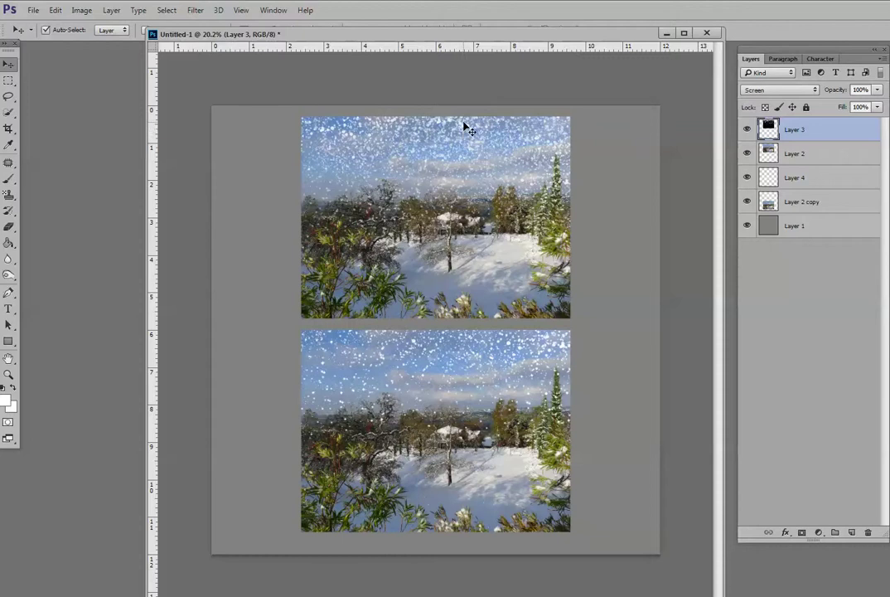
drag(465, 127, 469, 99)
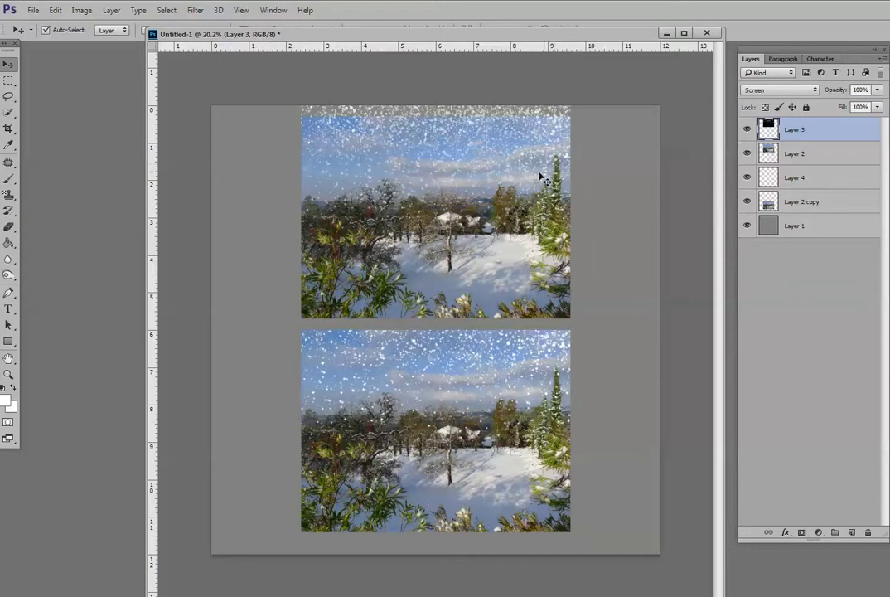
Delete the strip of Layer 3 that extends above the upper photo and clear the selection
key(m)
drag(277, 105, 593, 117)
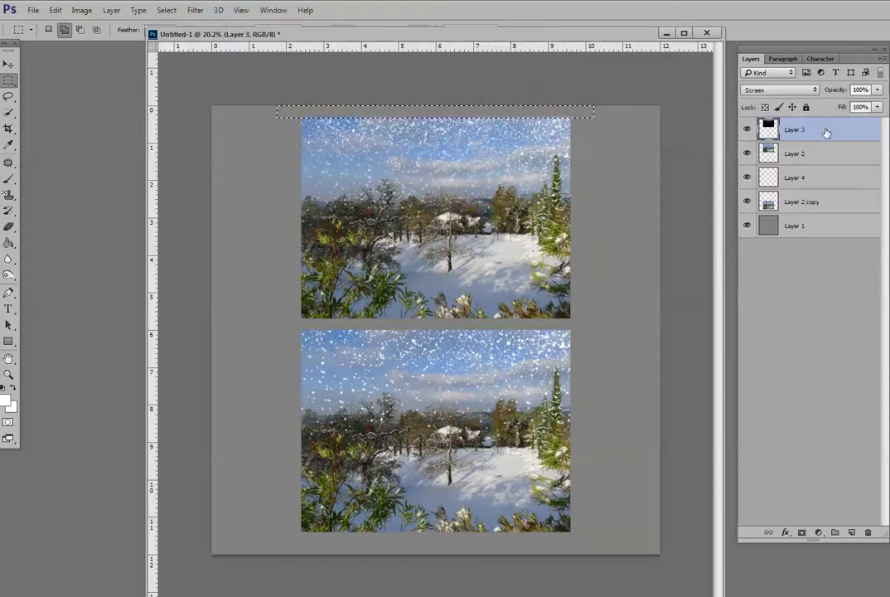
key(ctrl+d)
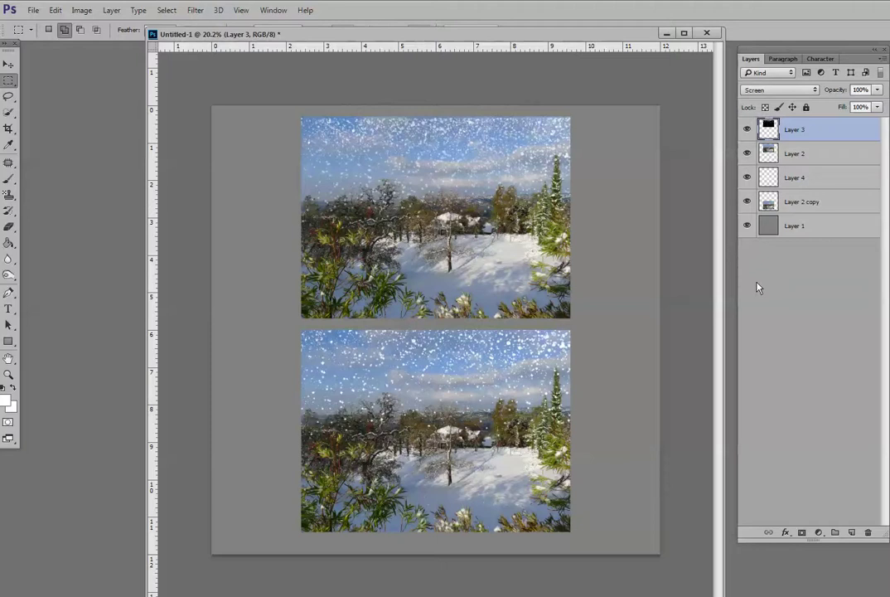